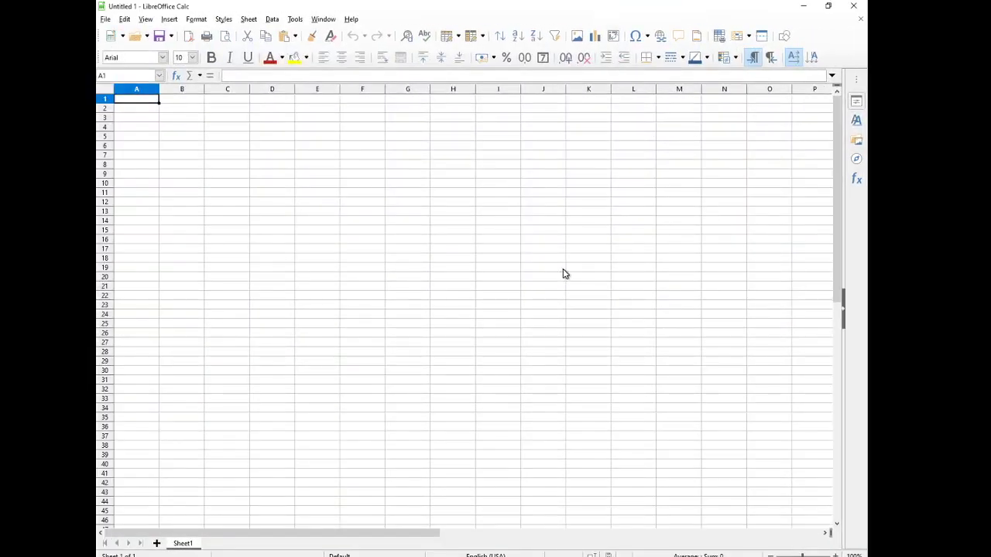
- Open database.ods from the mailmerge folder and enter the column heading Displayname in G1
left_click(141, 36)
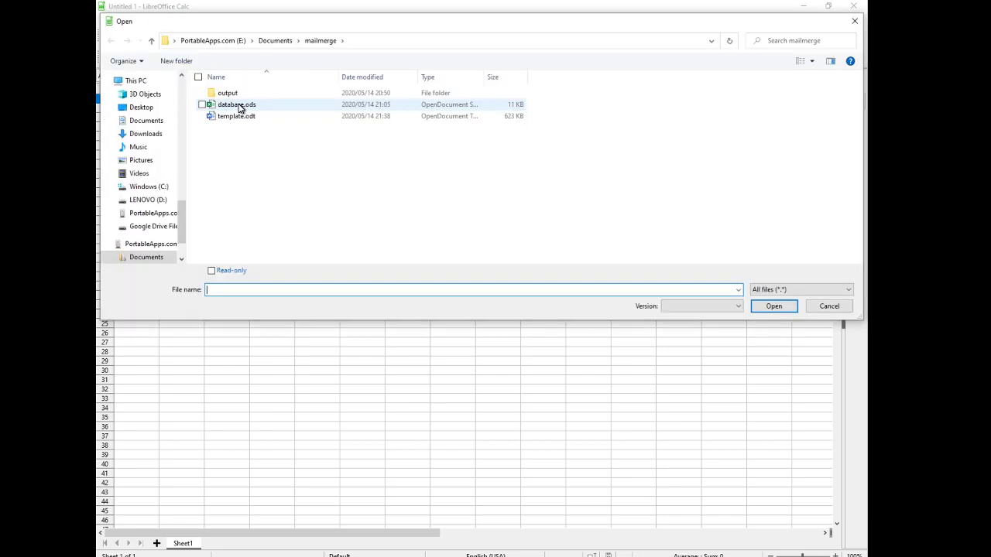
double_click(240, 108)
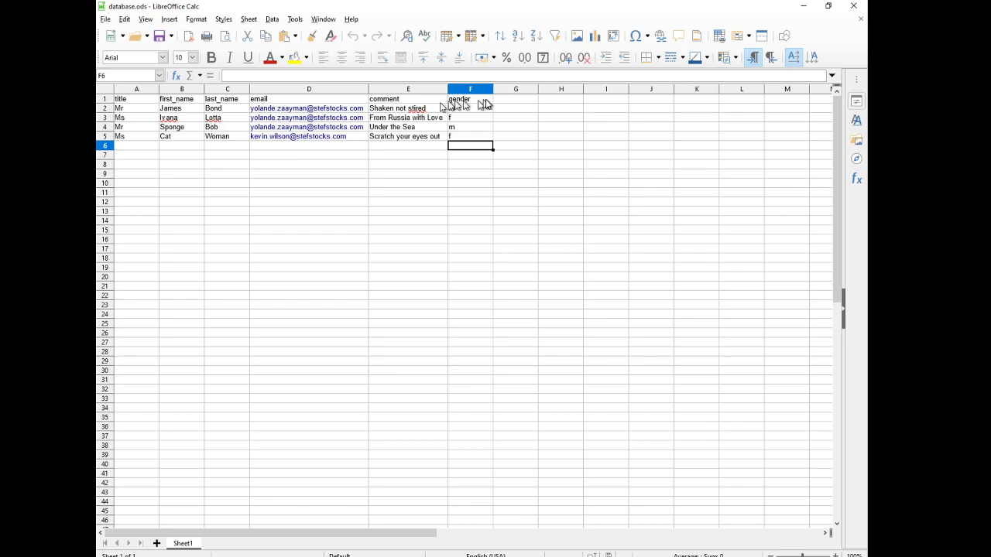
left_click(511, 102)
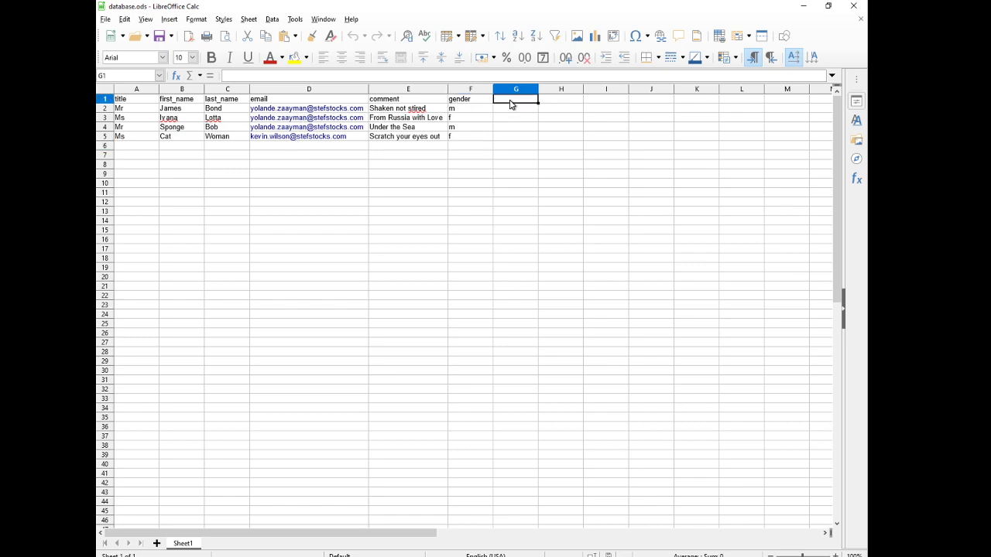
type("Displayname")
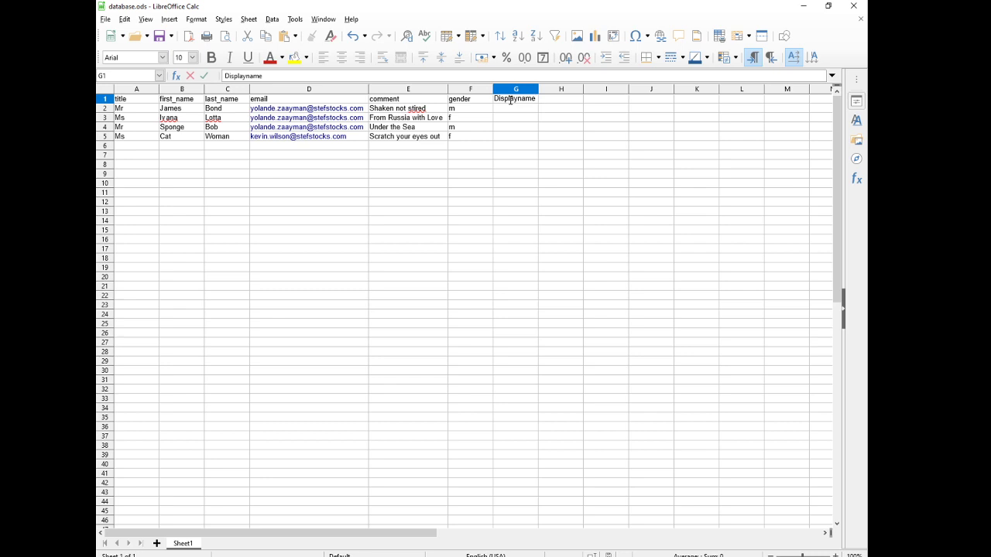
key("Return")
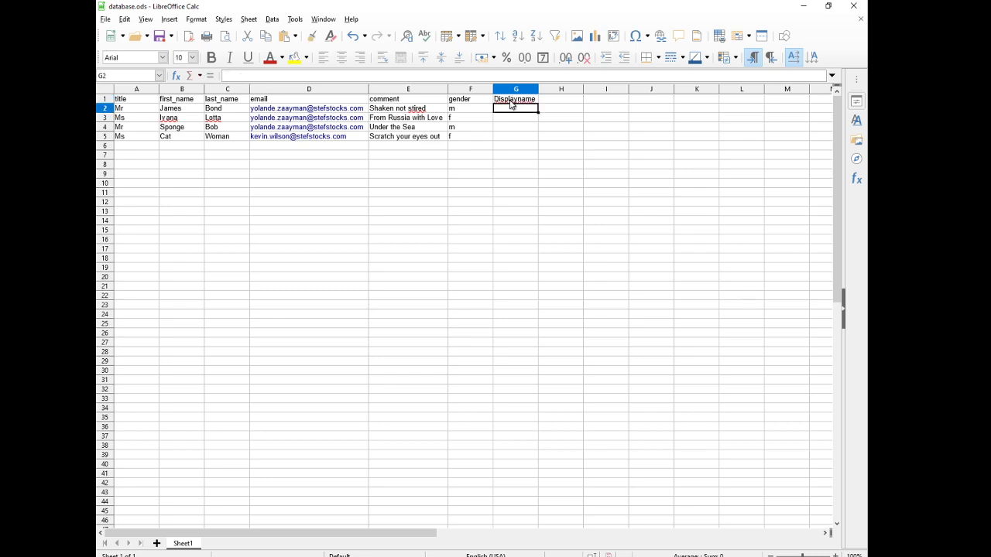
- Fill G2:G5 with each recipient's first and last name joined without a space
type("JamesBond")
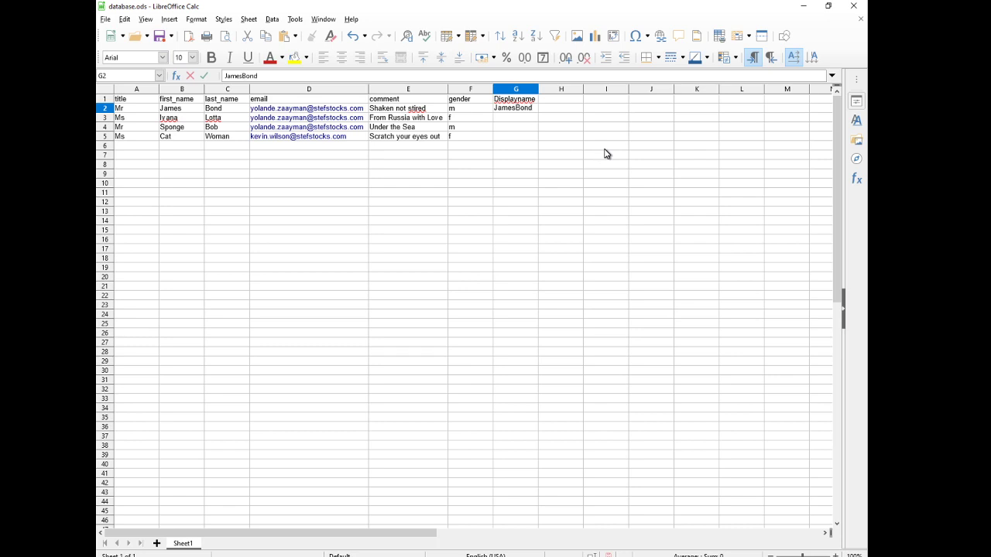
key("Return")
type("IvanaLotta")
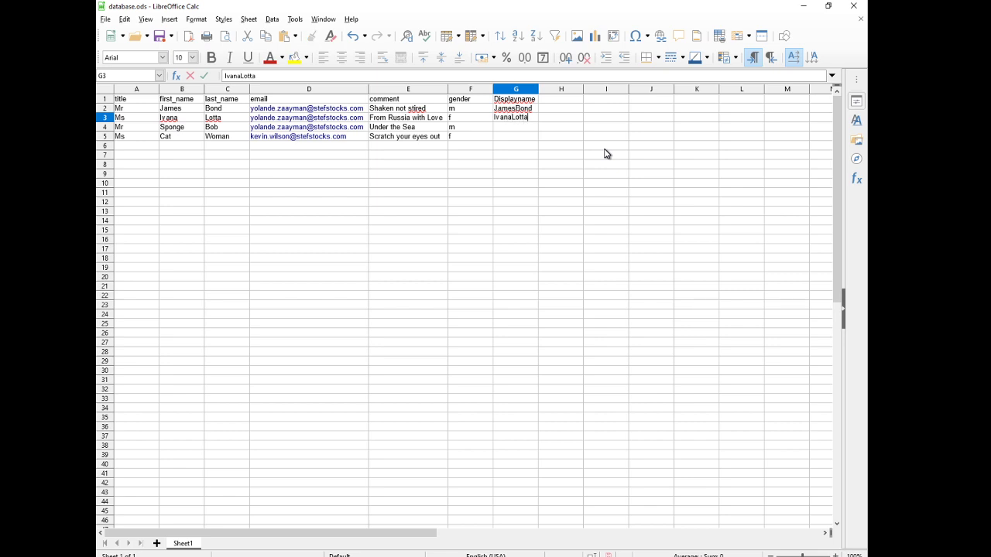
key("Return")
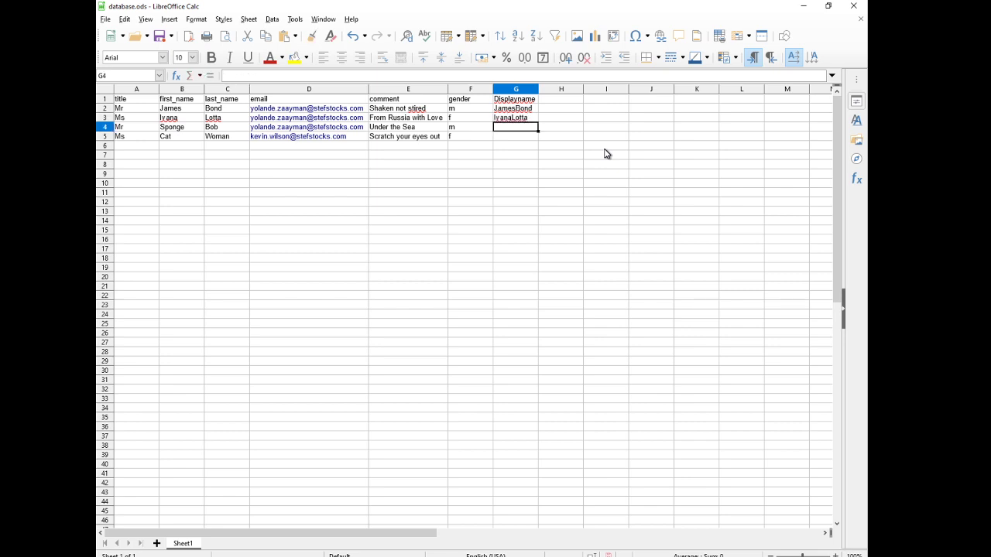
type("SpongeBob")
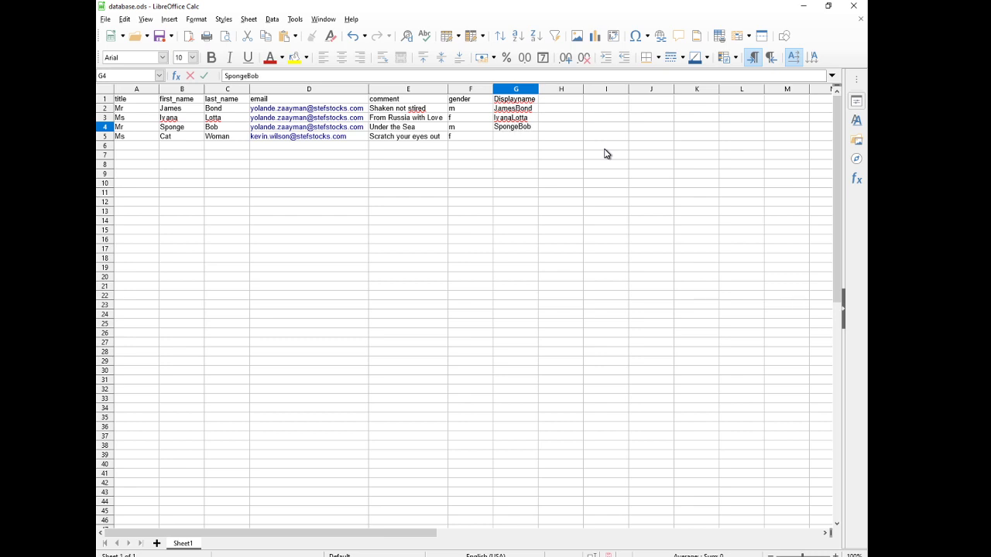
key("Return")
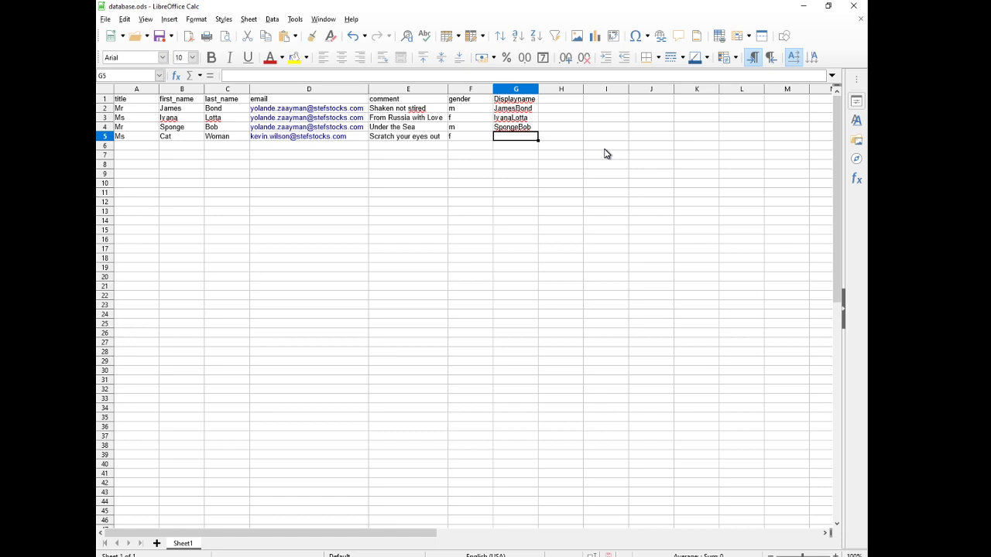
type("CatWoman")
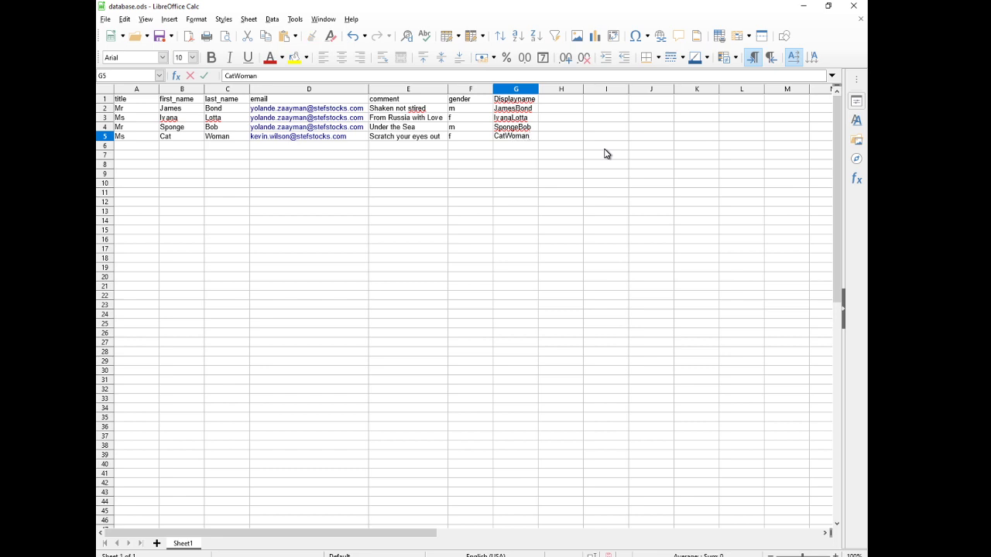
key("Return")
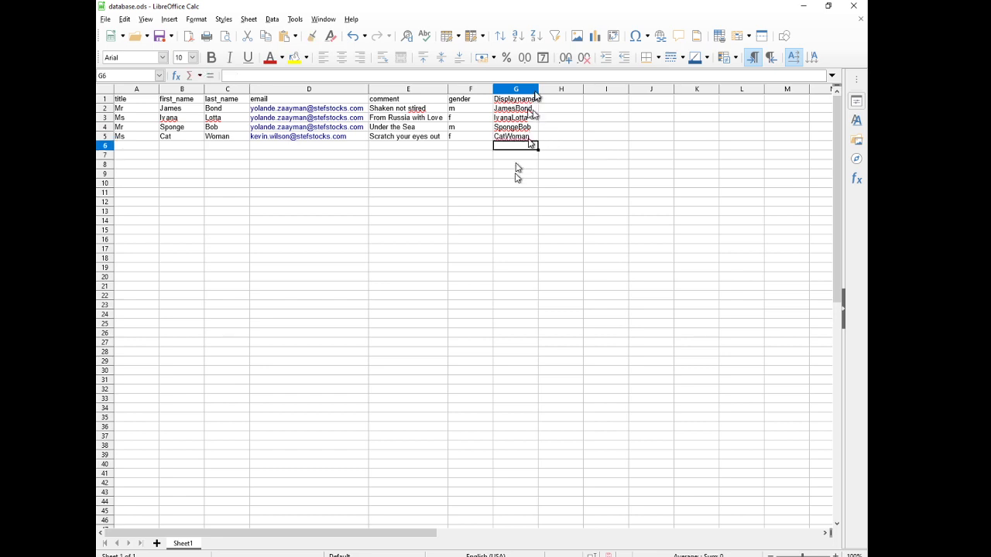
- Save database.ods in its current format and close the spreadsheet
left_click(515, 98)
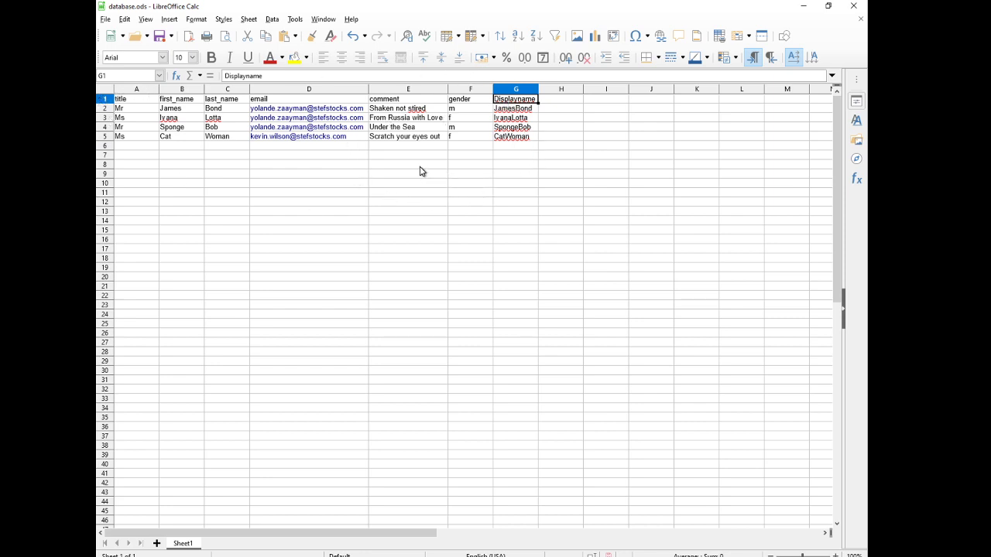
left_click(161, 36)
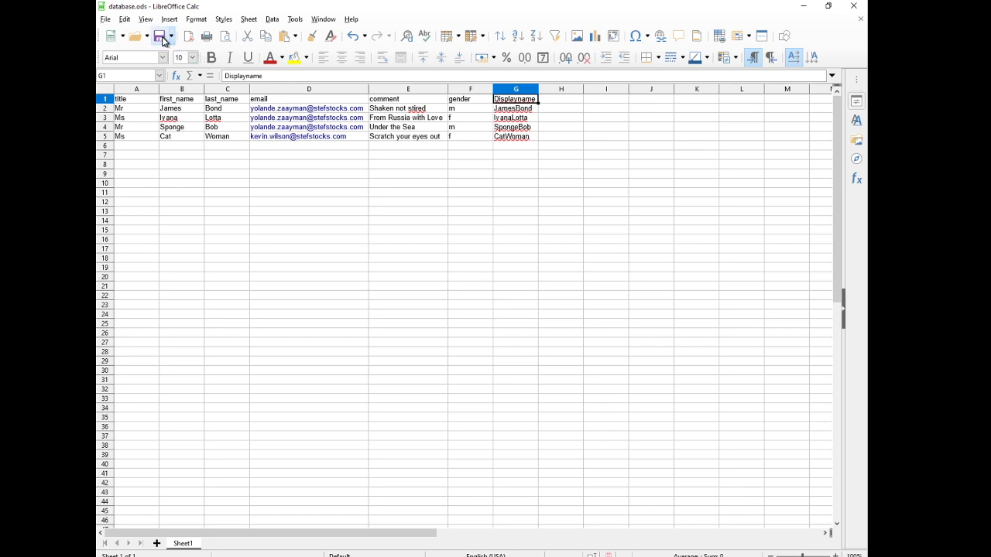
left_click(860, 7)
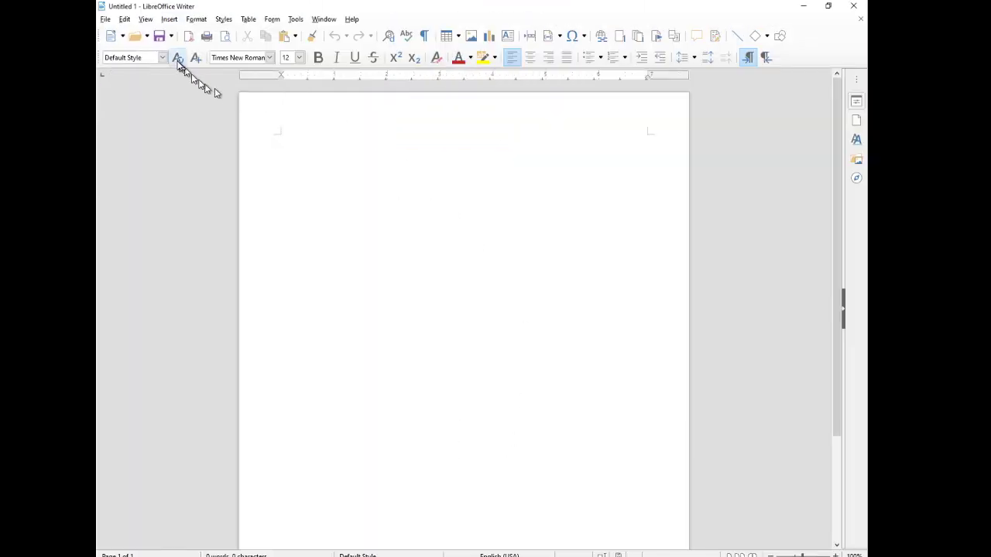
- Switch to LibreOffice Writer and open template.odt from the mailmerge folder
left_click(138, 37)
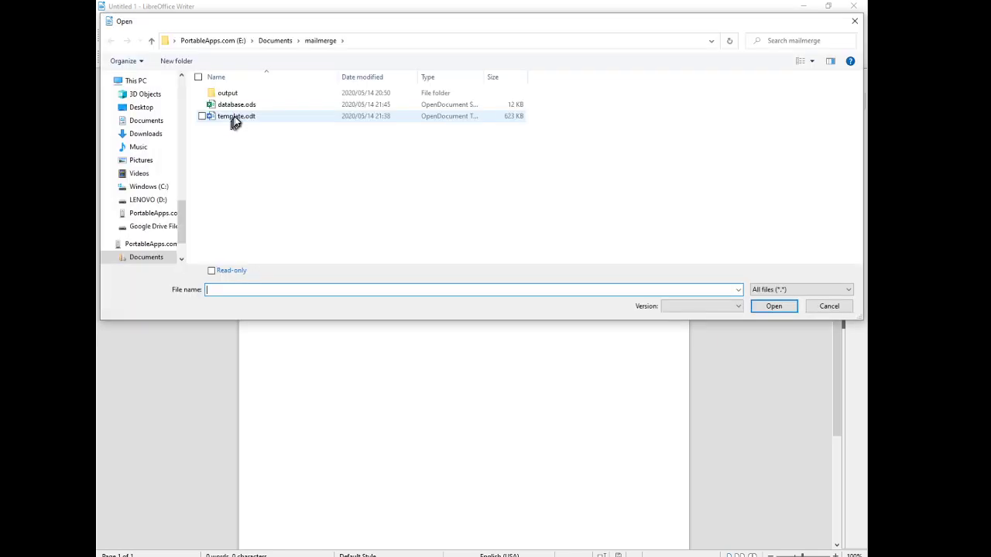
double_click(235, 121)
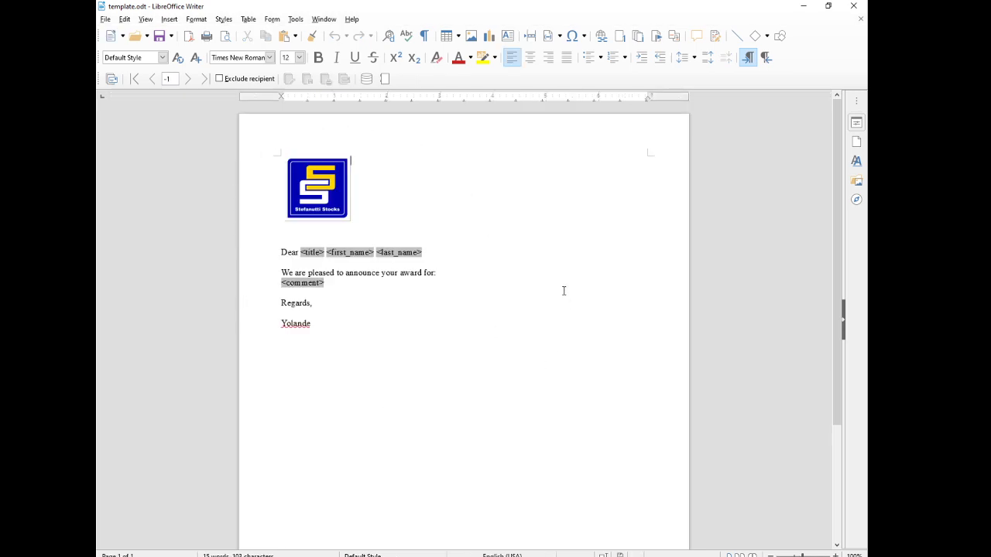
- Start the Mail Merge Wizard with the current document and Email message as the document type
left_click(294, 19)
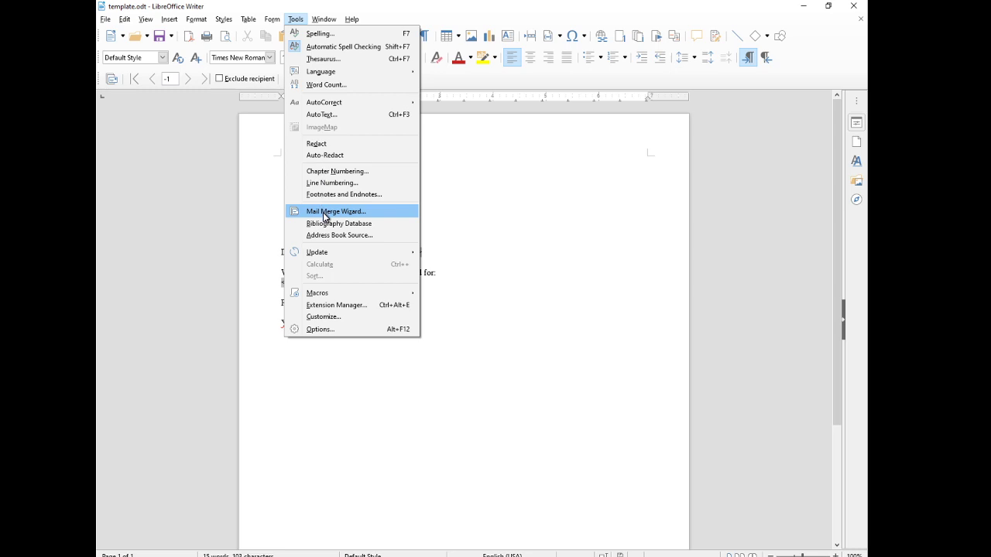
left_click(463, 85)
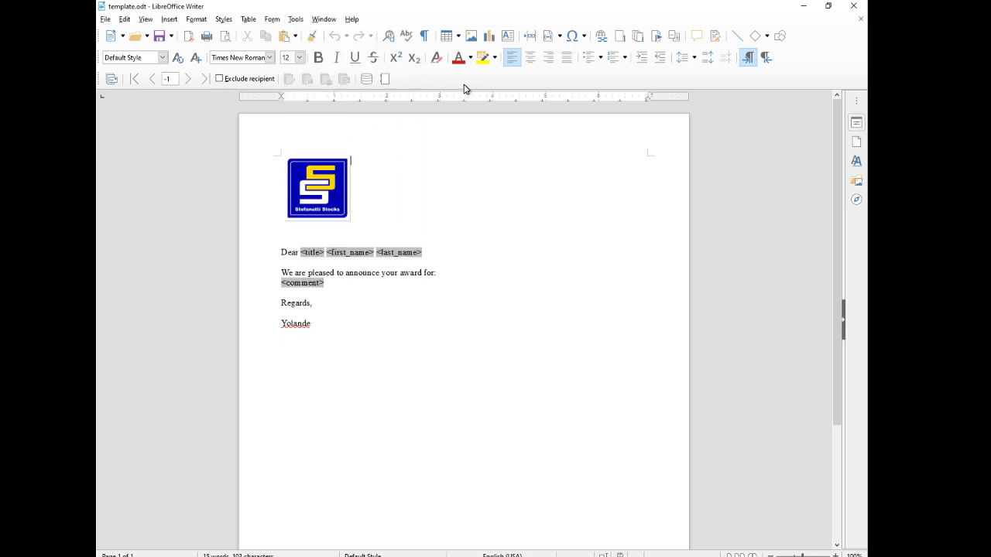
left_click(113, 82)
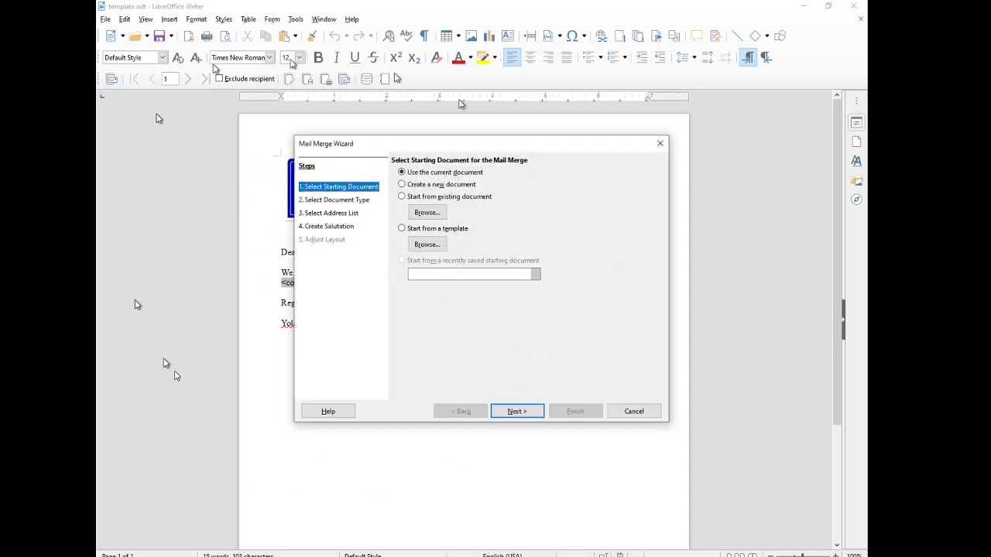
left_click(517, 411)
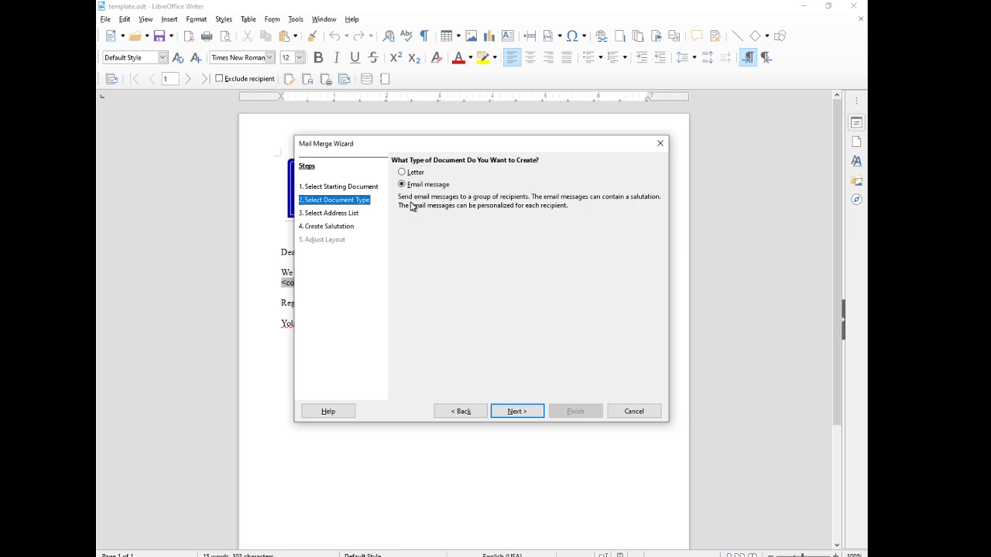
left_click(518, 411)
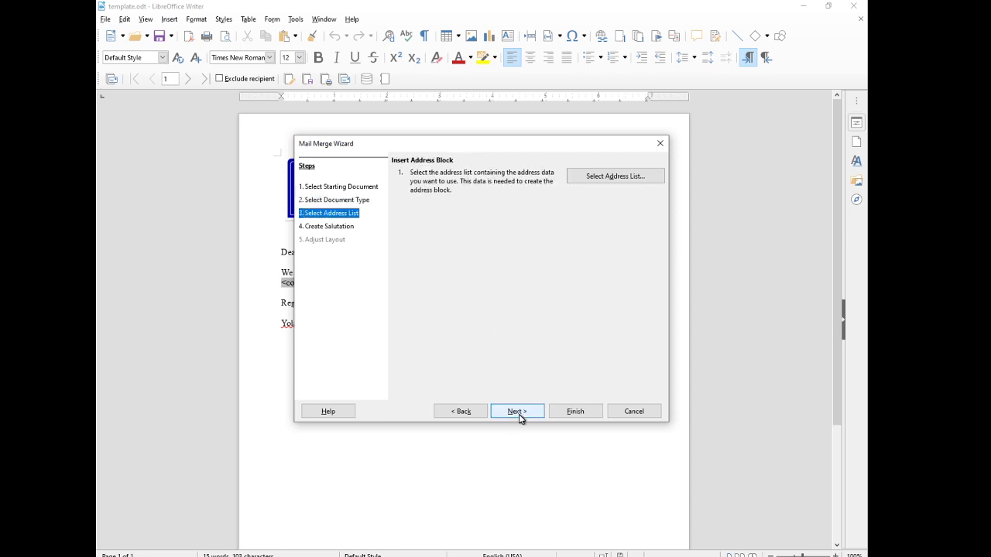
- Remove the registered database source from the wizard's address lists
left_click(617, 178)
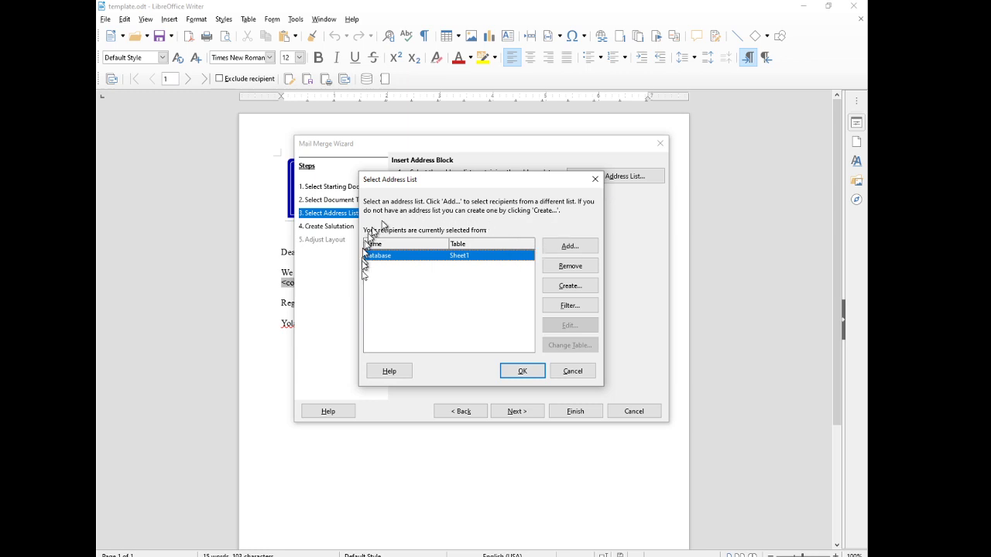
left_click(565, 267)
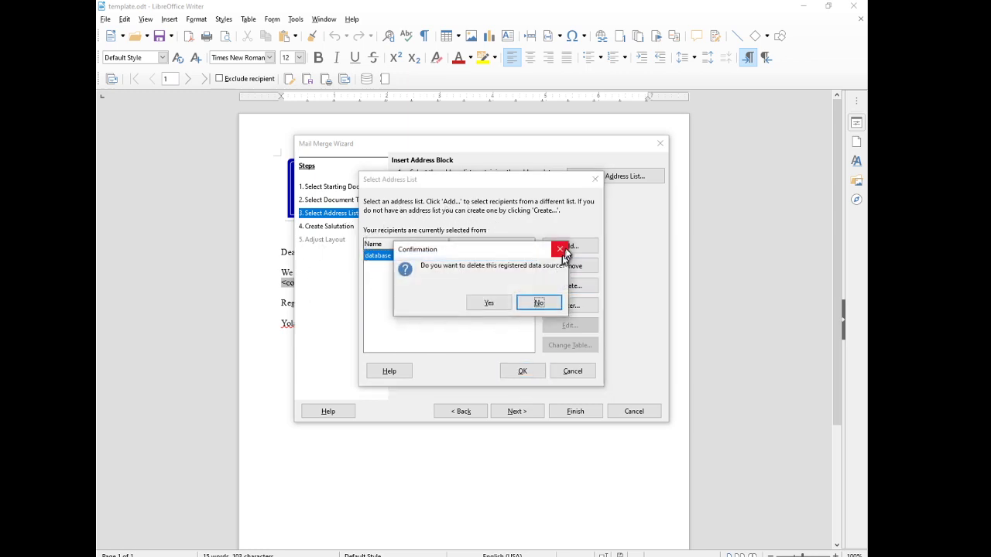
left_click(490, 302)
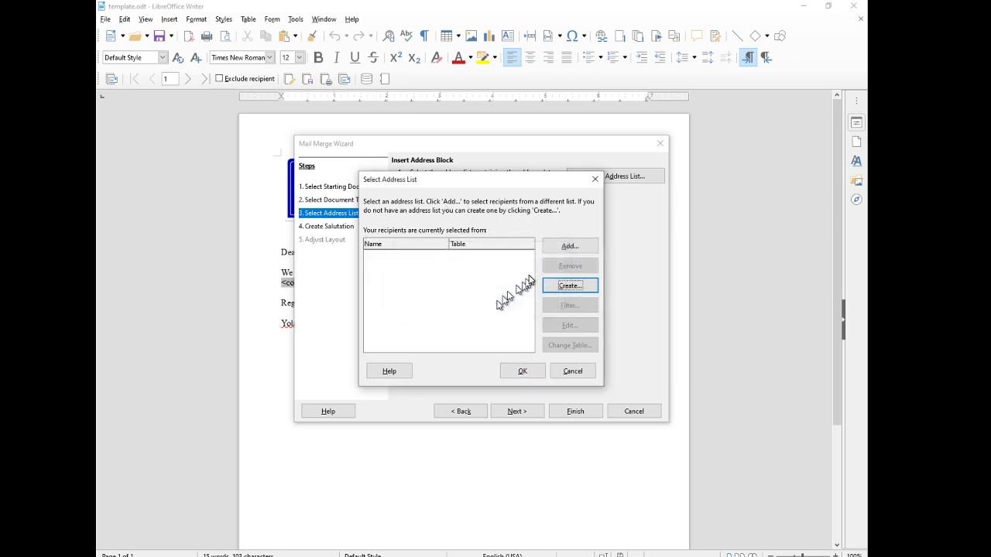
- Add database.ods from the mailmerge folder as the address list and finish the wizard without a salutation
left_click(568, 247)
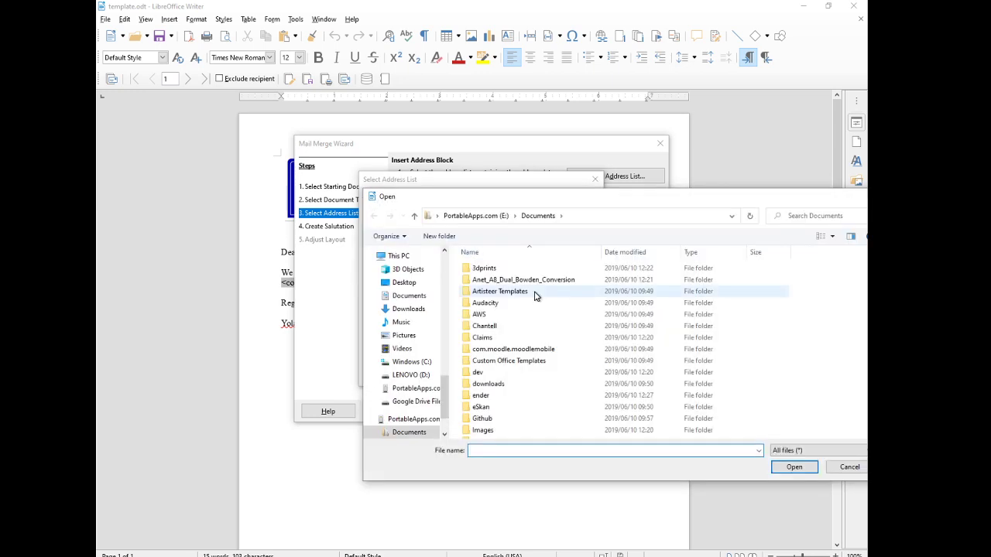
scroll(511, 349, "down", 4)
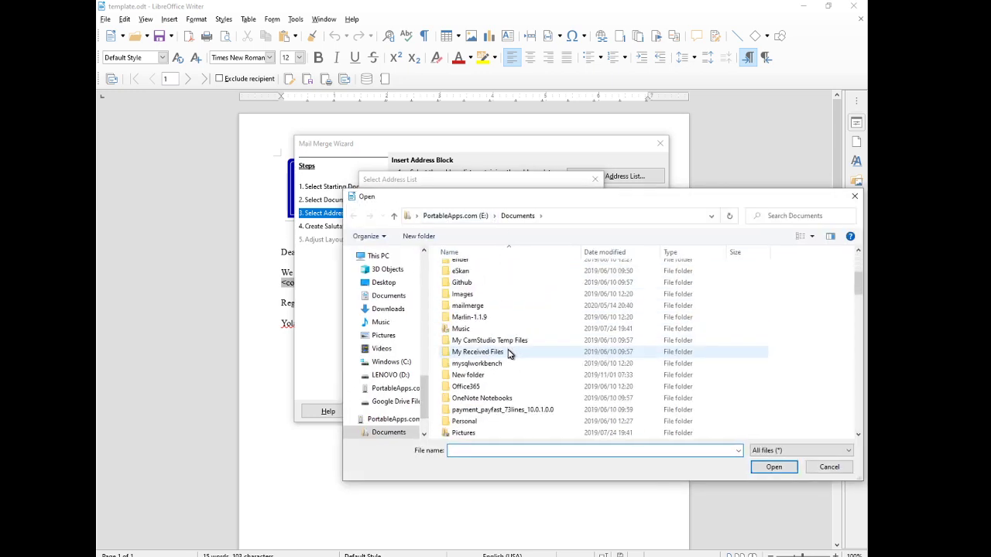
double_click(484, 305)
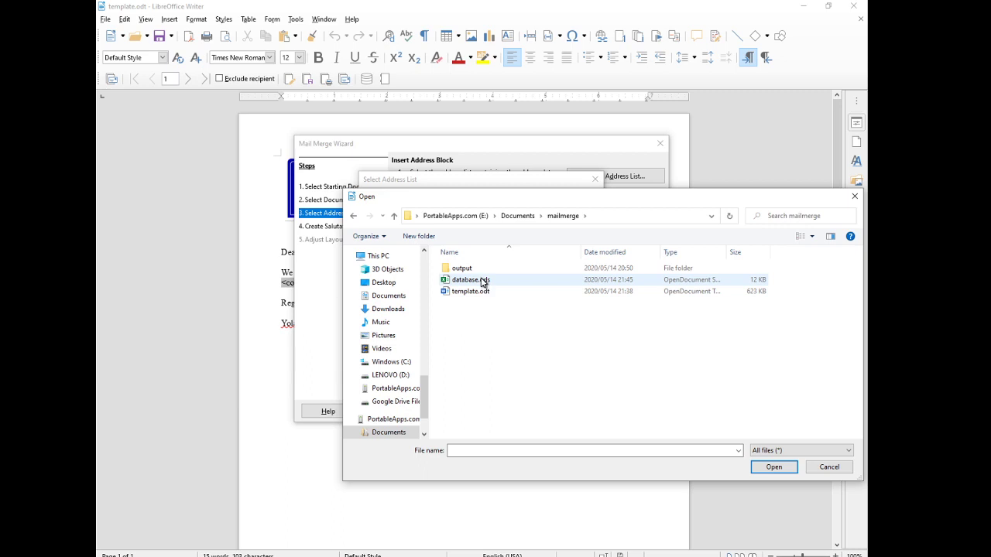
double_click(482, 281)
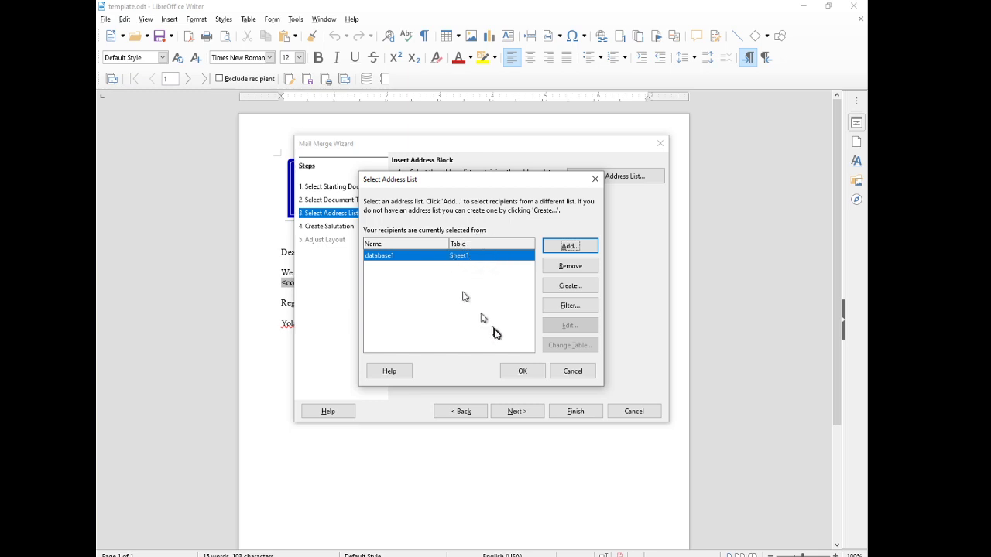
left_click(523, 372)
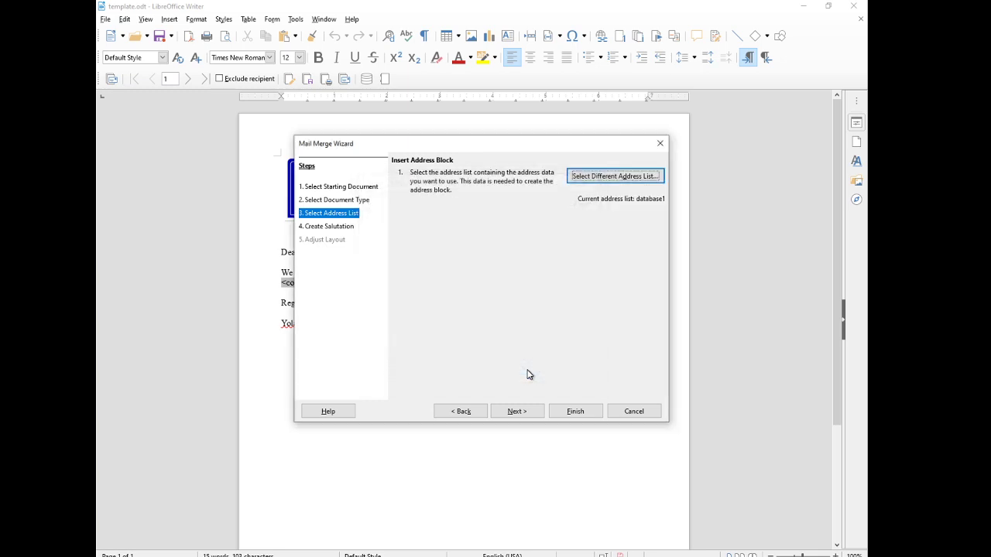
left_click(524, 411)
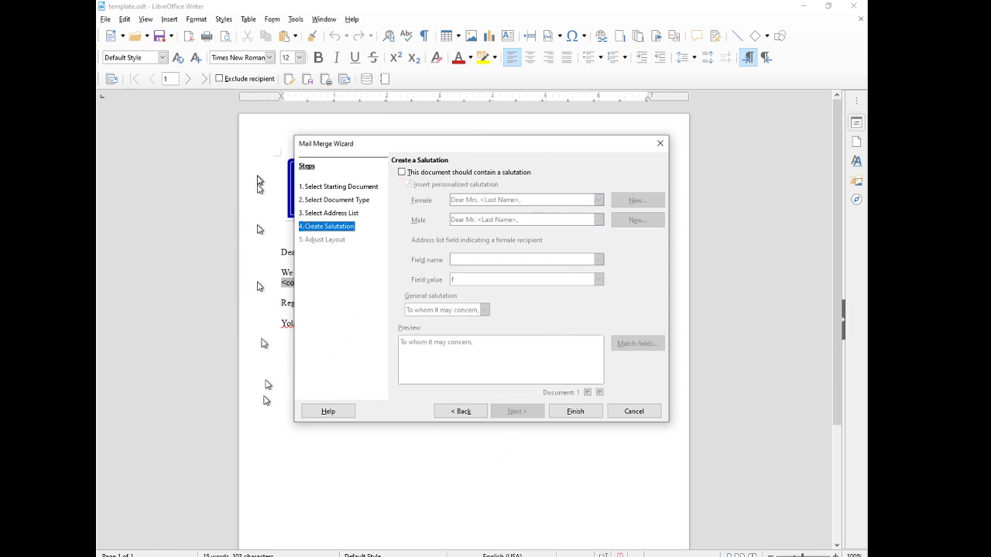
left_click(573, 411)
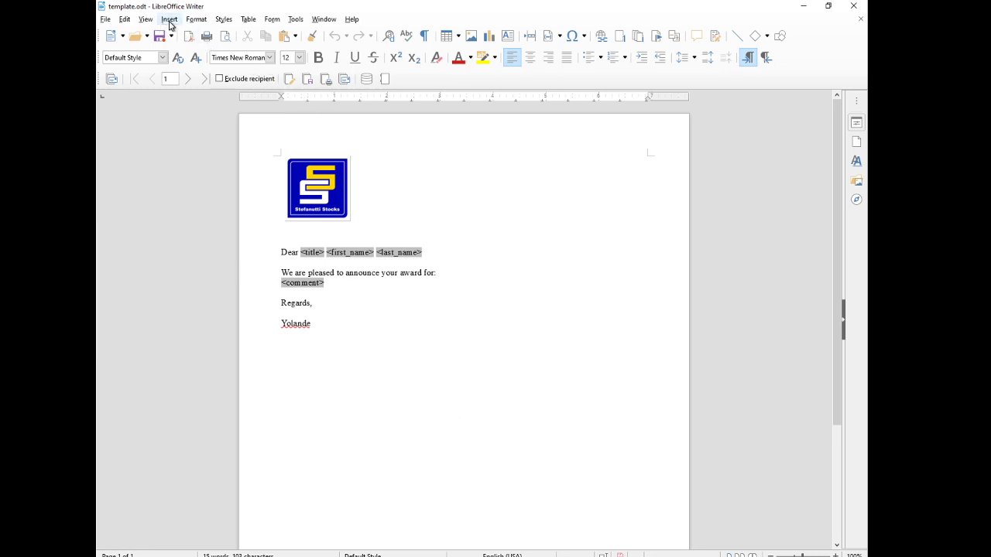
- Show the data sources and insert the Displayname field from the database's Sheet1 after "Regards," in the letter
left_click(145, 19)
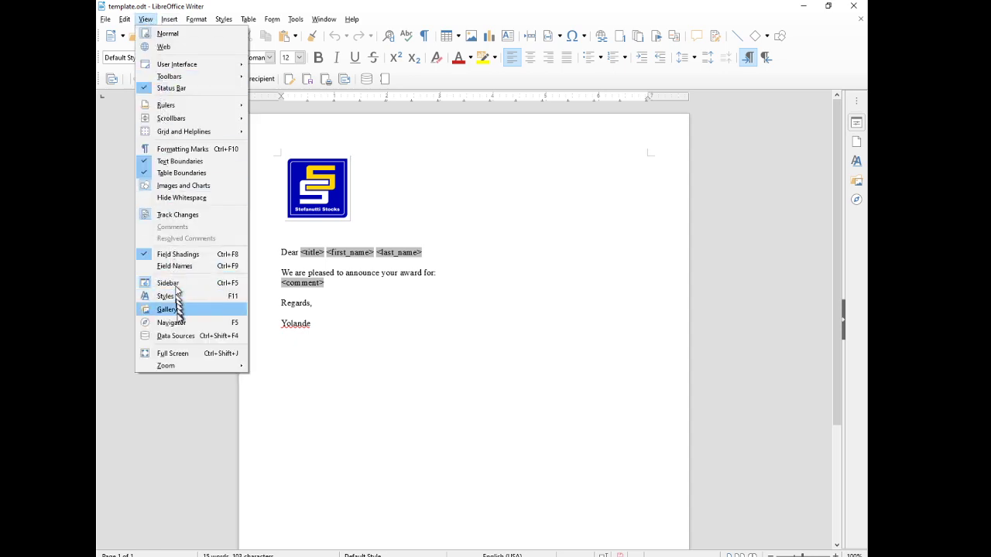
key("Escape")
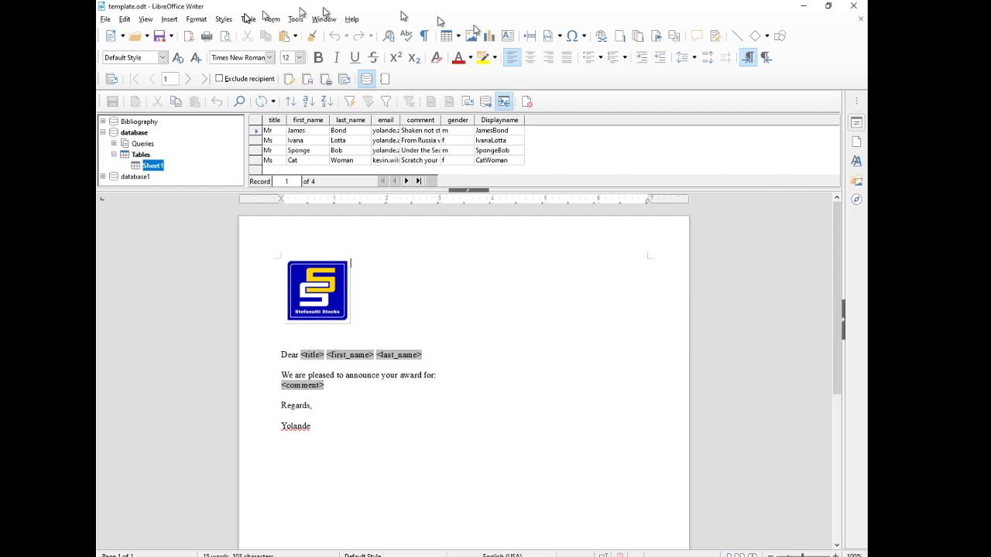
left_click(501, 121)
left_click_drag(501, 122, 339, 409)
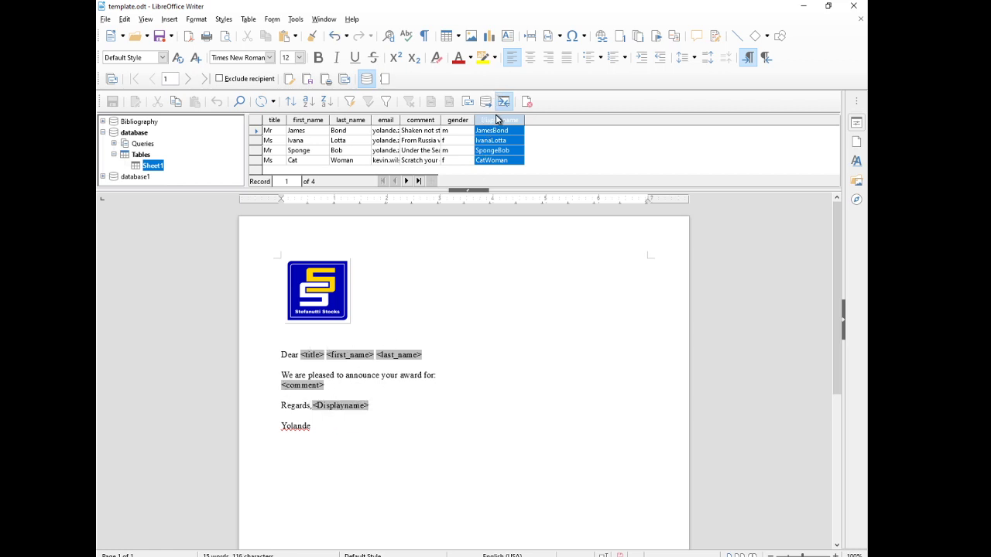
- Print the document as a form letter for all records, with File as the output
left_click(459, 131)
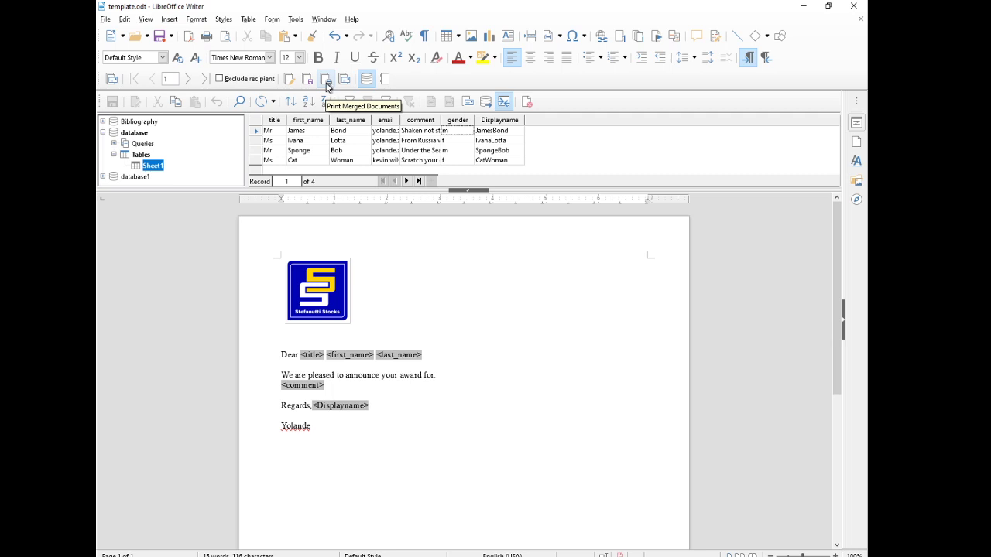
left_click(104, 20)
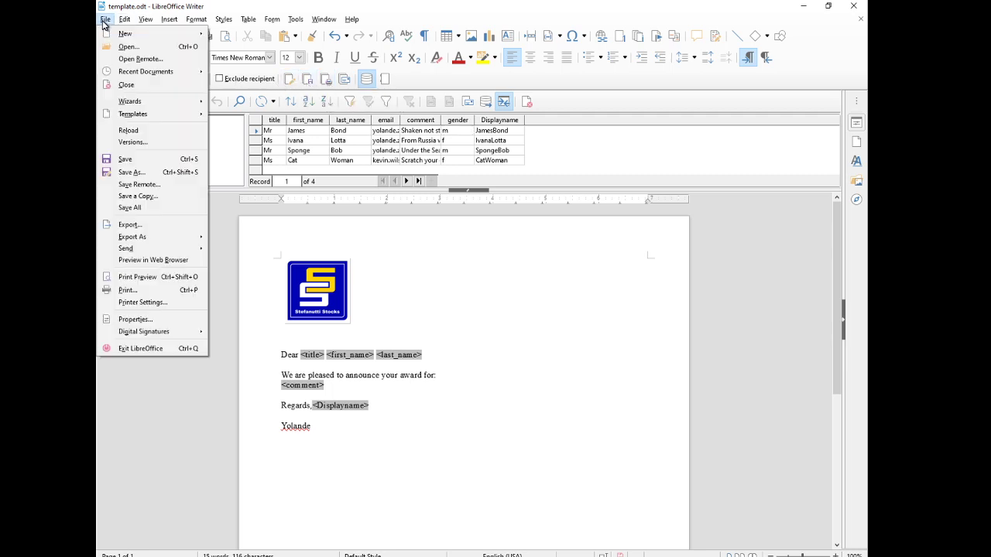
left_click(128, 290)
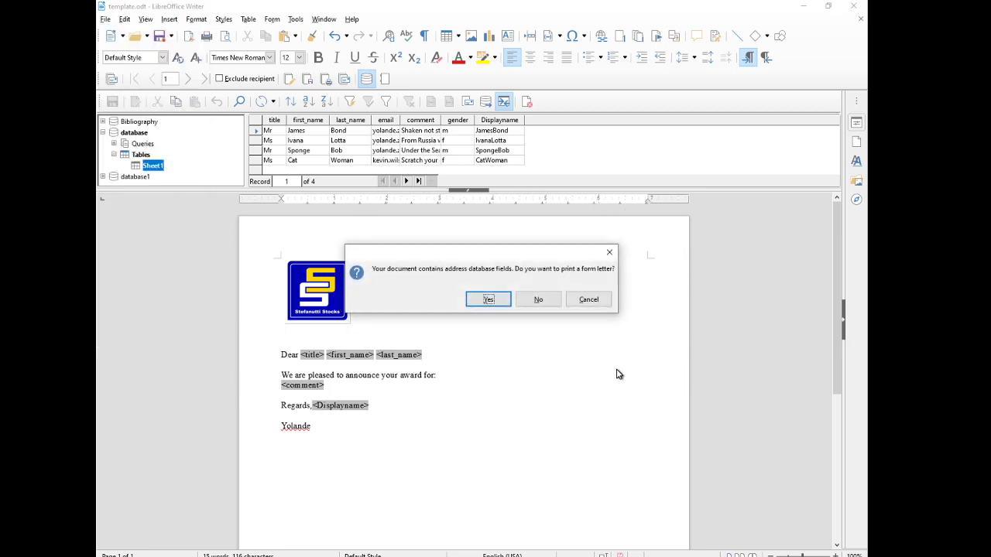
left_click(486, 302)
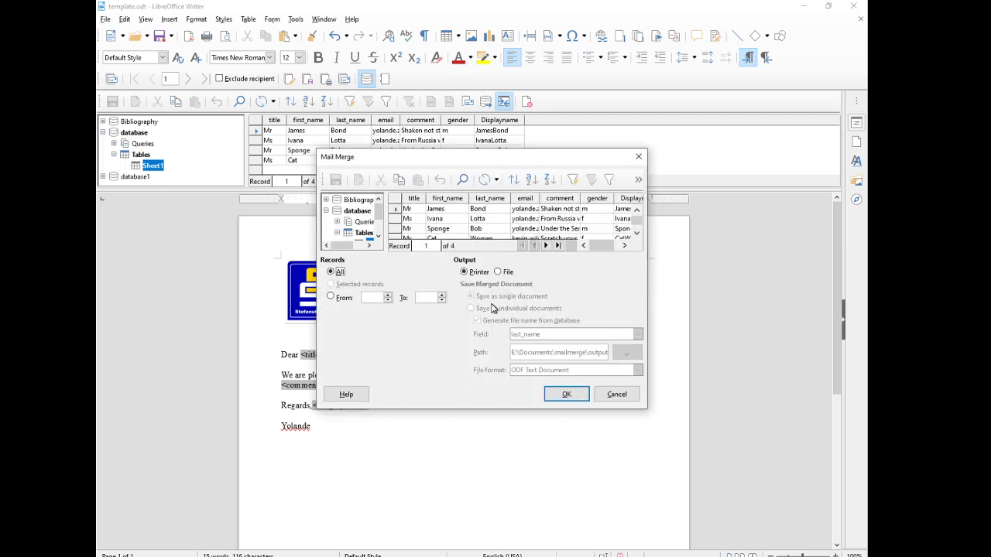
left_click(499, 273)
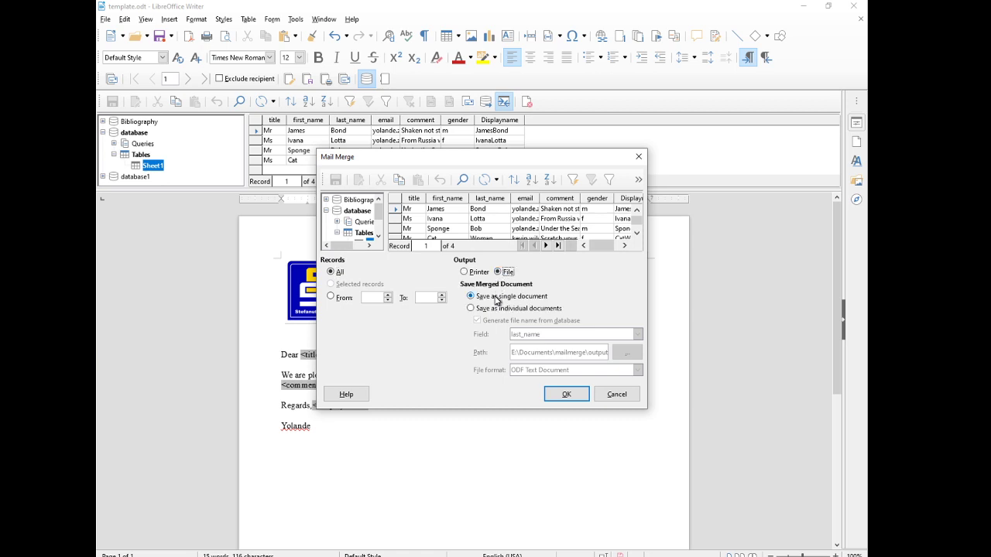
- Save the merged letters as individual PDF documents, with file names generated from the Displayname field
left_click(480, 309)
left_click(550, 336)
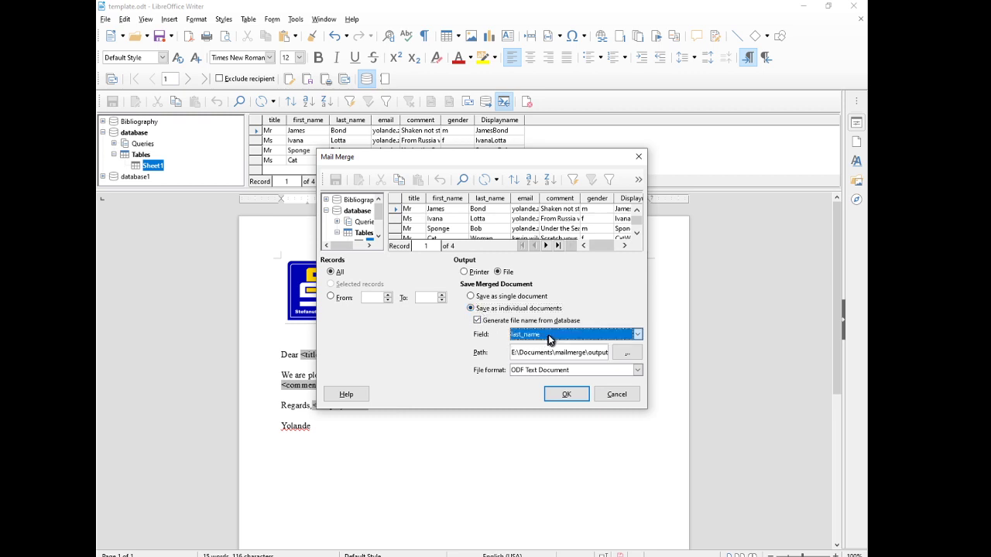
left_click(547, 401)
left_click(553, 370)
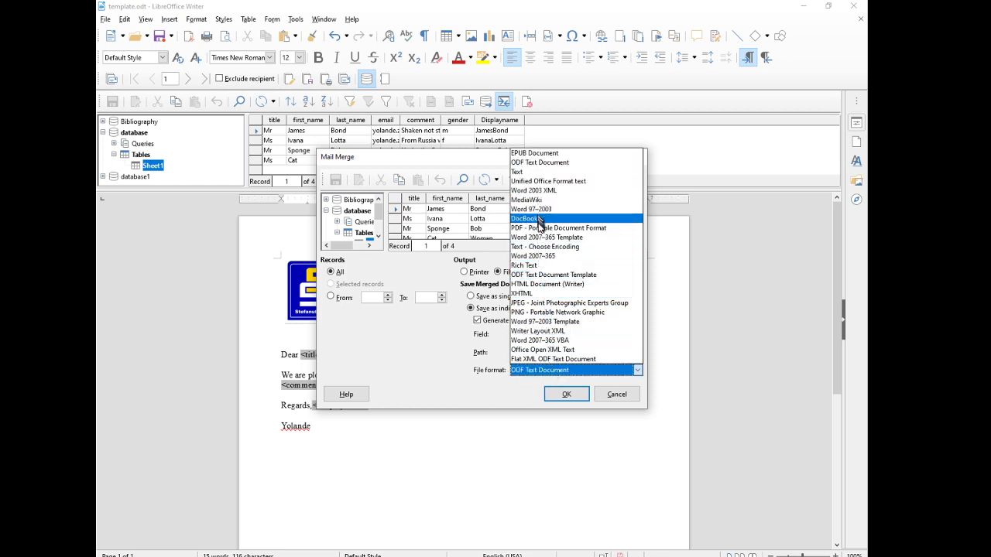
left_click(540, 228)
left_click(565, 394)
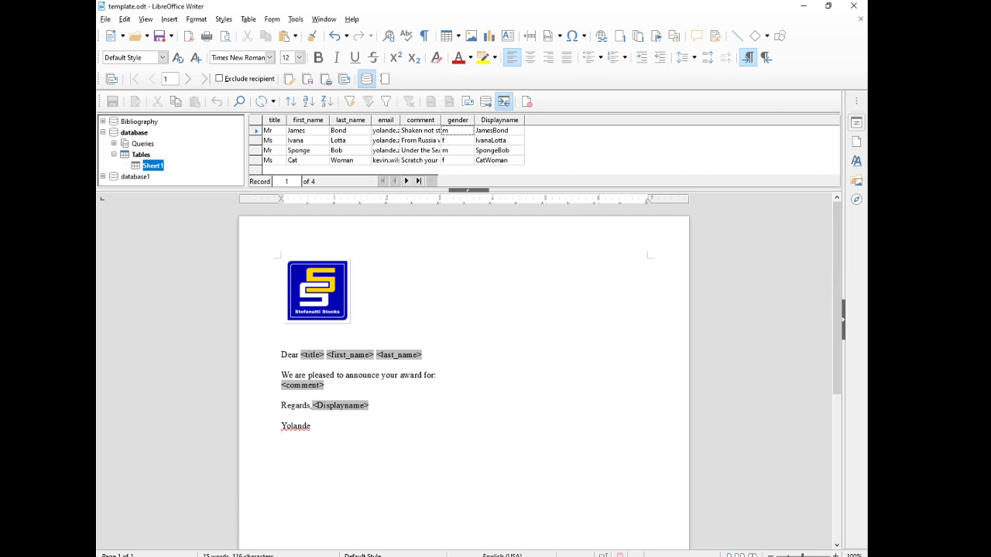
- Switch to File Explorer, check the merged PDFs in the output folder sorted by date modified, and return to the letter
left_click(195, 556)
double_click(312, 122)
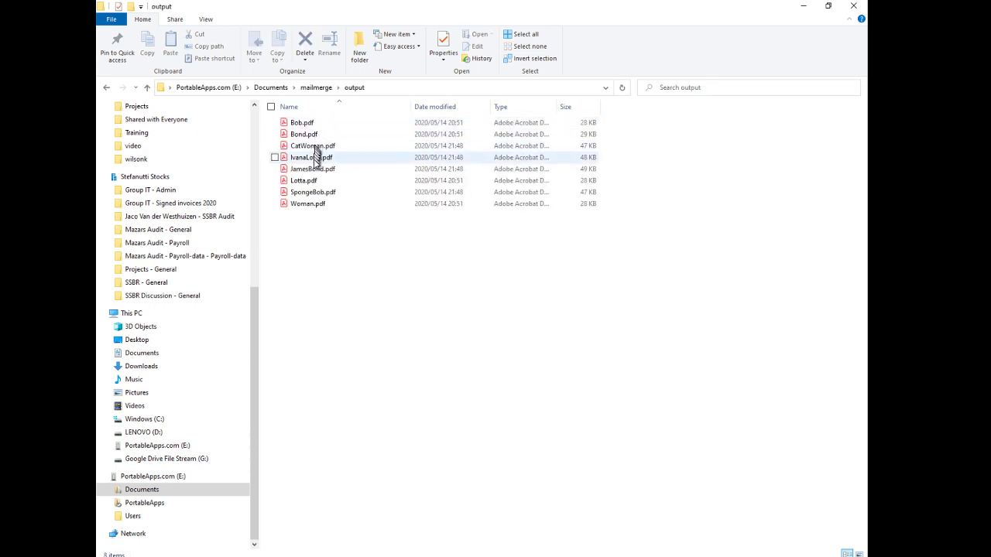
left_click(435, 107)
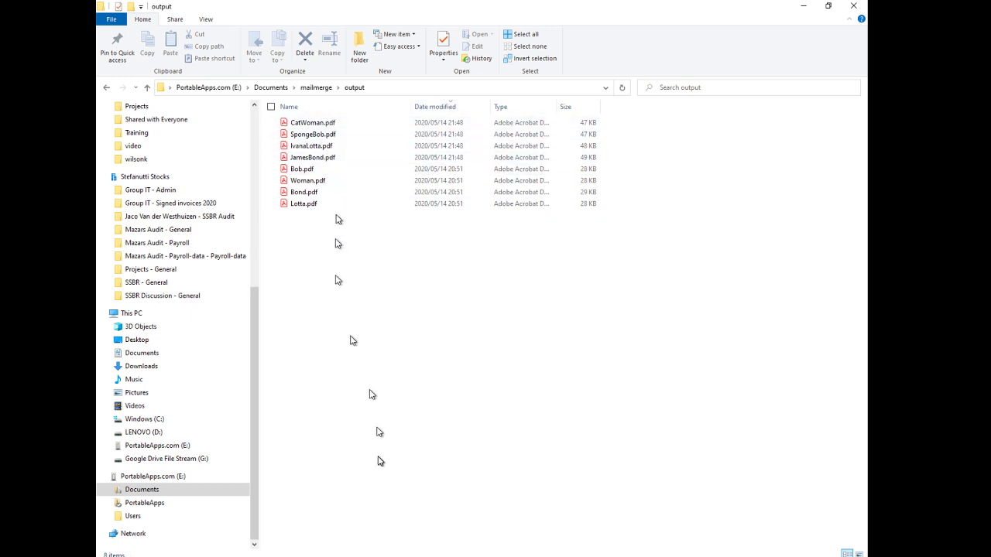
left_click(531, 556)
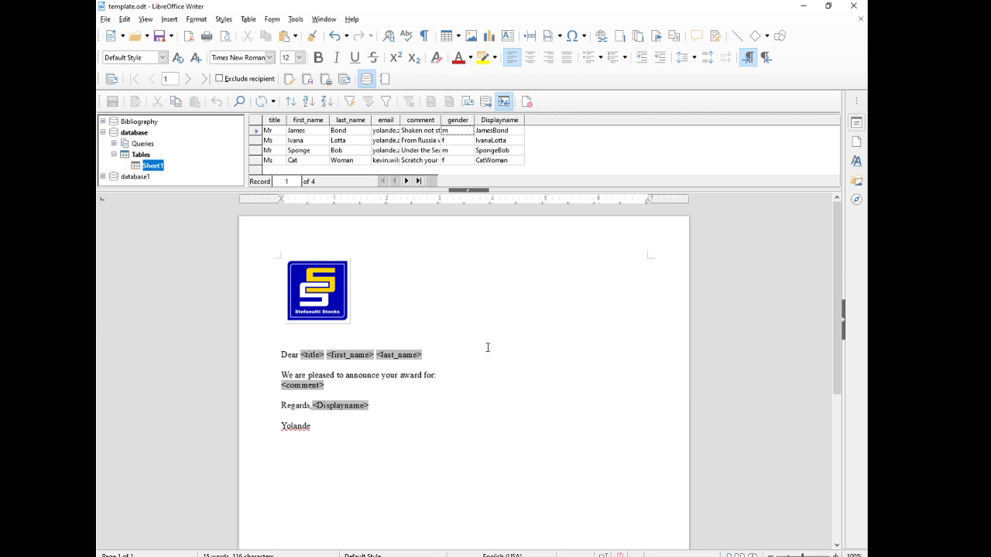
- Review the sender information and outgoing server settings in the LibreOffice Writer Mail Merge Email options
left_click(302, 20)
left_click(329, 333)
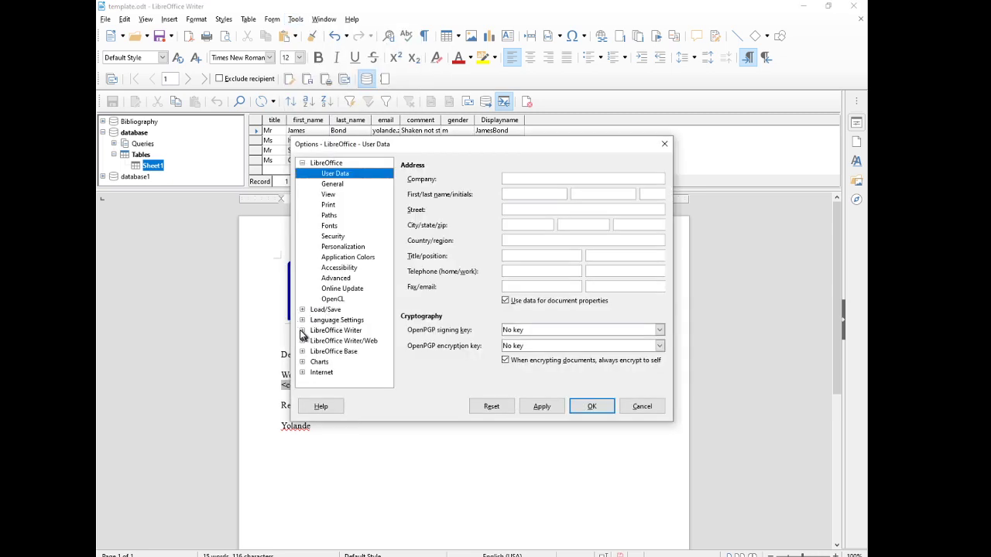
left_click(302, 331)
scroll(337, 345, "down", 5)
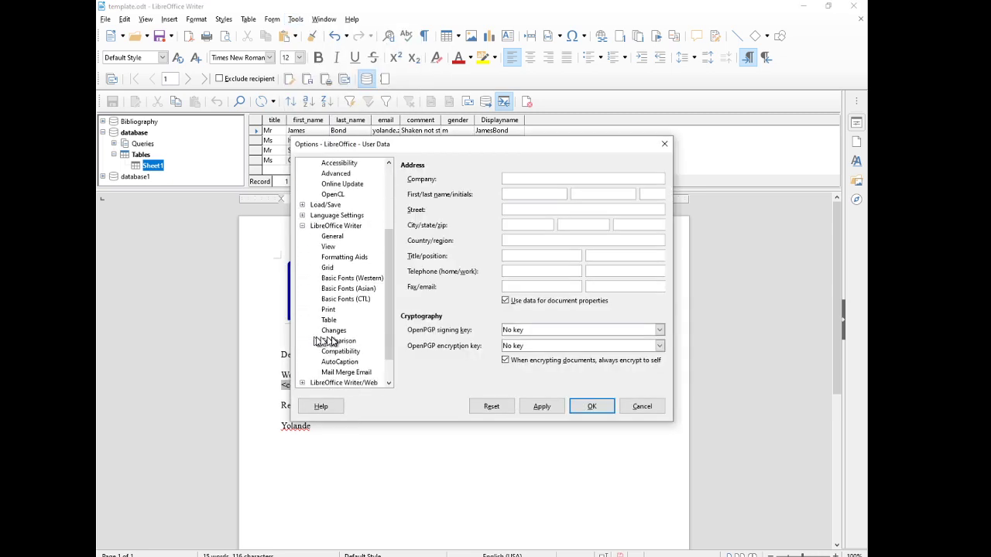
left_click(341, 345)
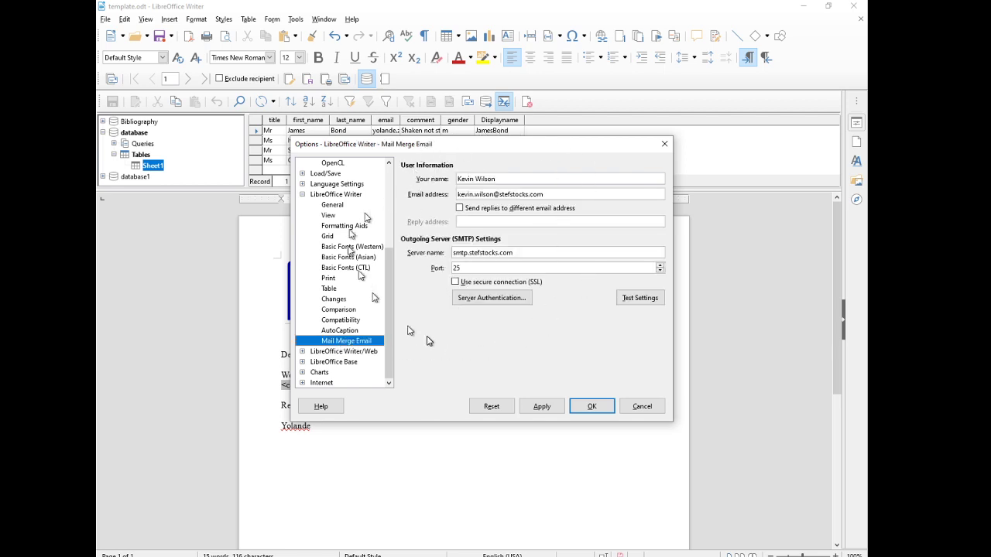
left_click(586, 410)
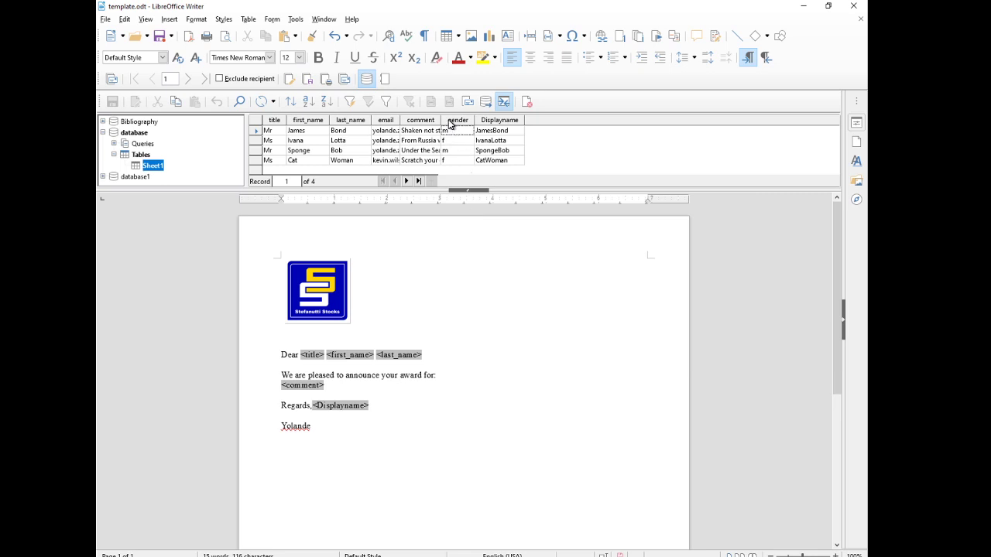
- Start emailing the merged document, addressing it to the email field with the subject "test too many"
left_click(346, 79)
left_click(448, 231)
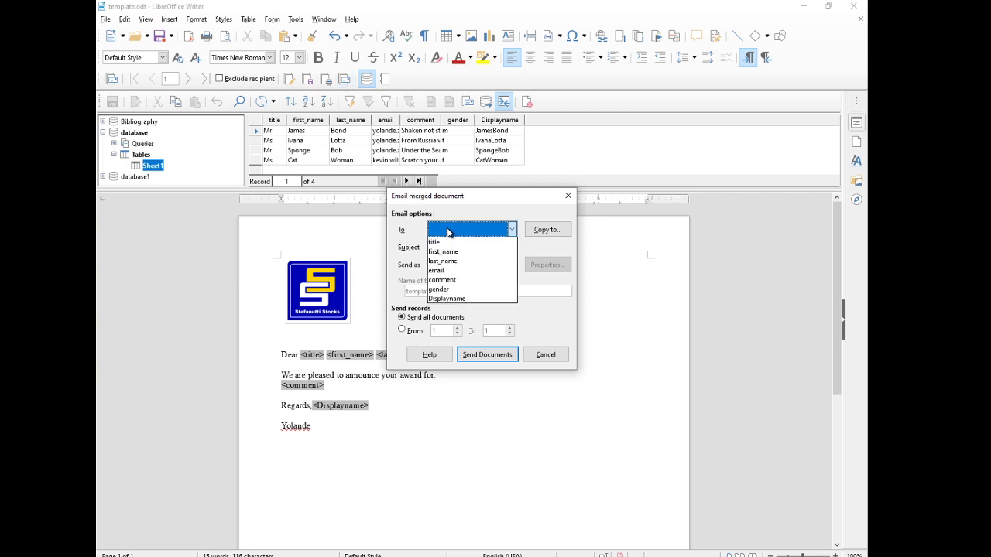
left_click(454, 272)
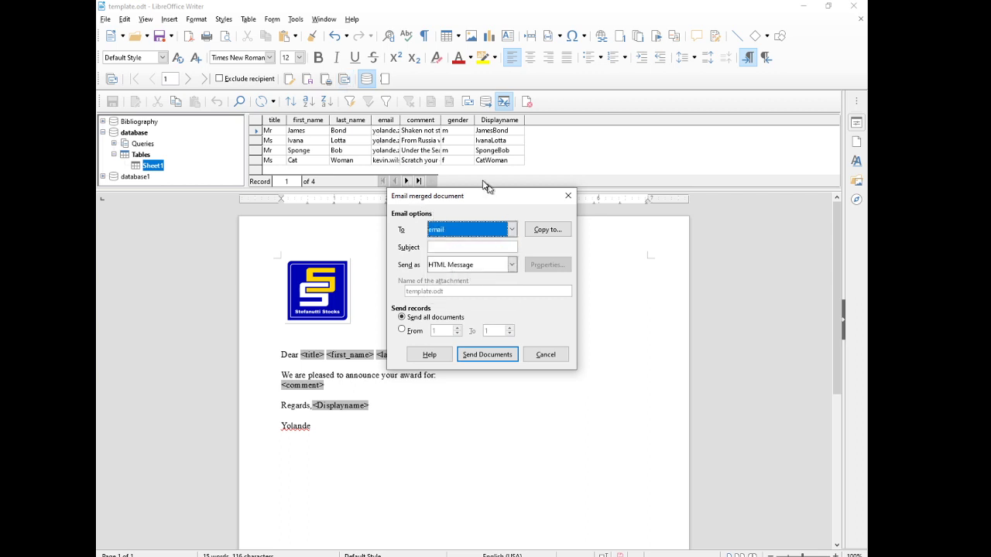
left_click(448, 246)
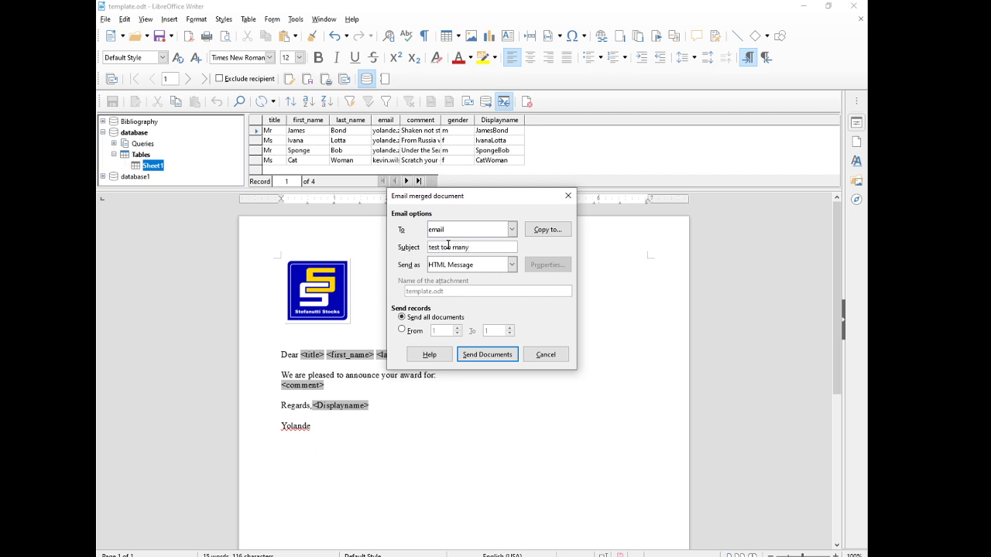
- Set the email to go as an Adobe PDF-Document with the attachment named letter.pdf and send all documents
left_click(452, 266)
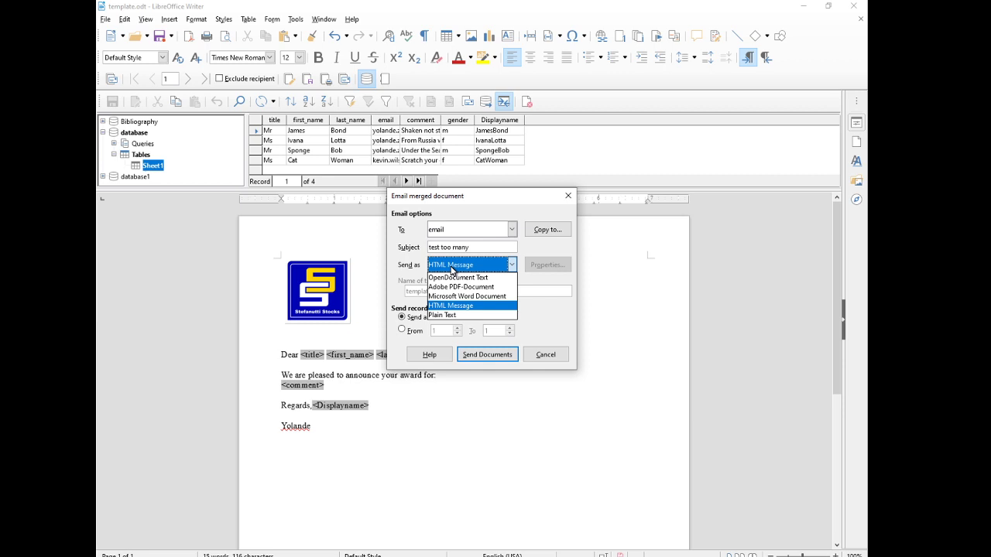
left_click(457, 286)
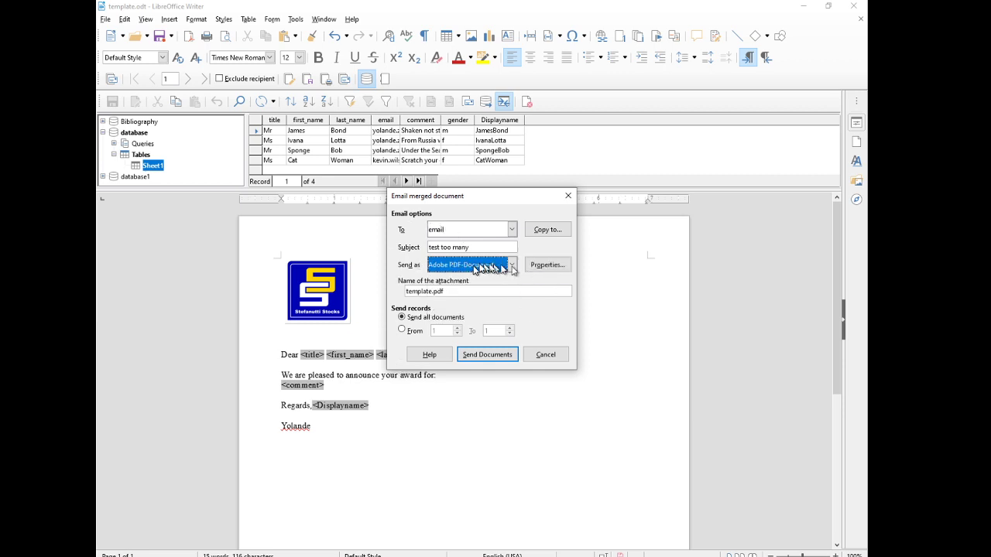
left_click_drag(430, 290, 391, 291)
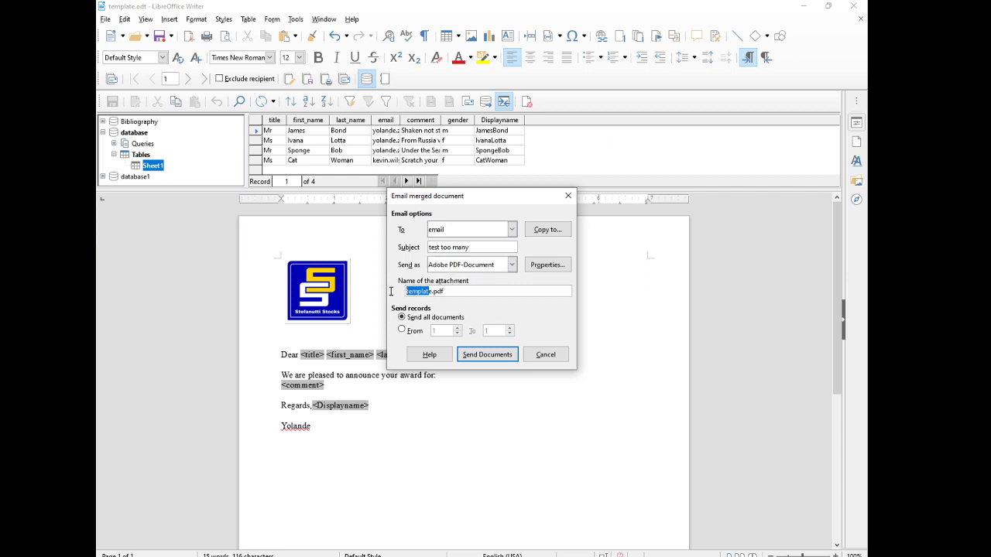
type("letter")
left_click(494, 362)
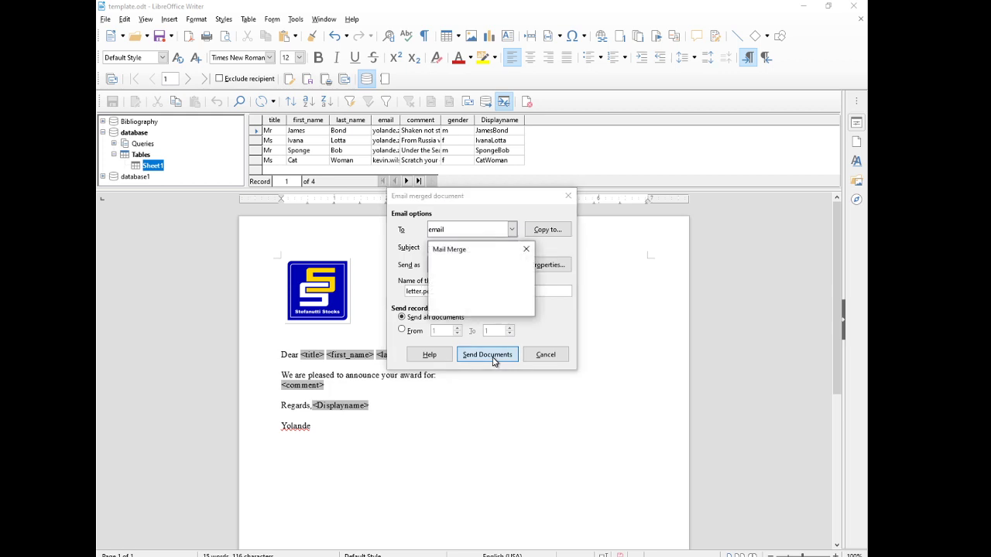